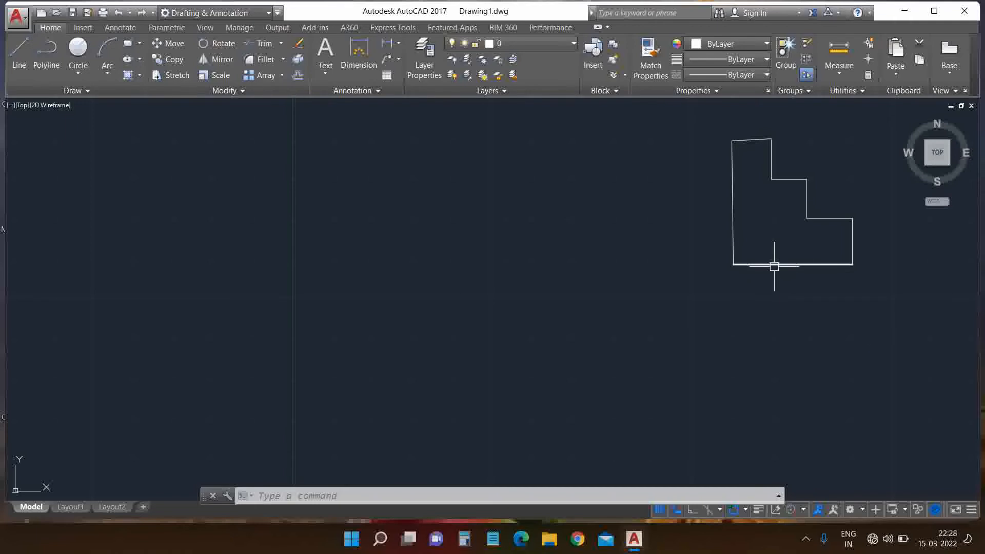
{"action": "mouse_move", "coordinate": [775, 267]}
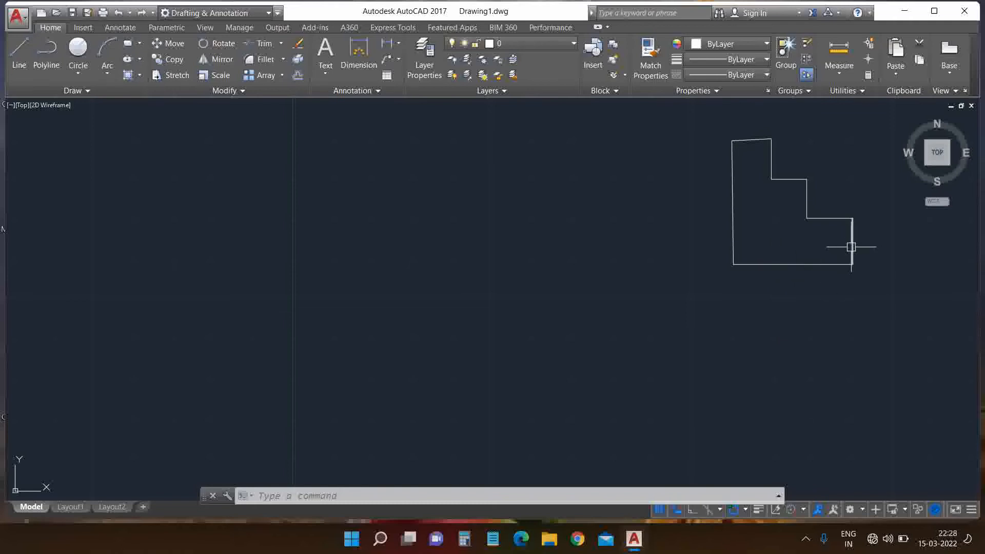
{"action": "mouse_move", "coordinate": [852, 246]}
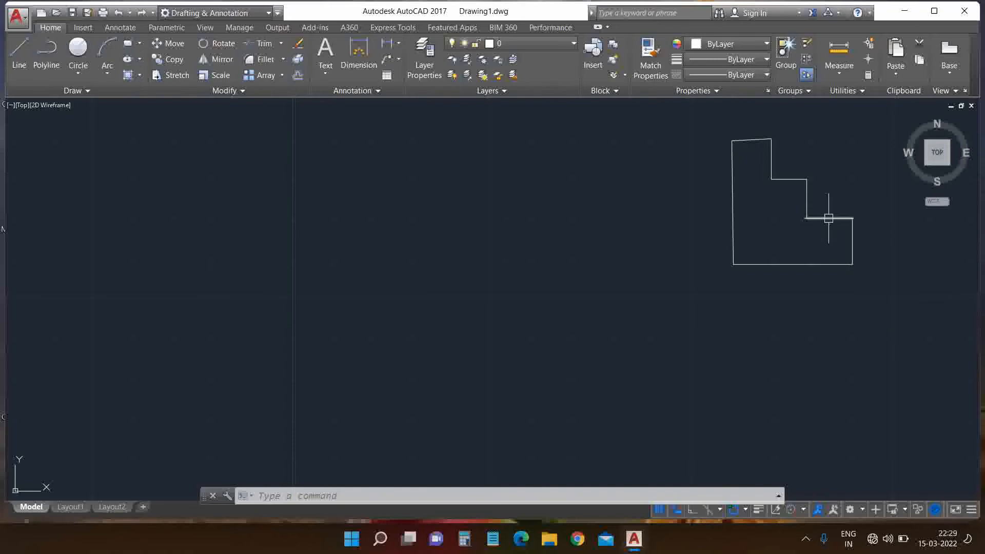
{"action": "mouse_move", "coordinate": [829, 218]}
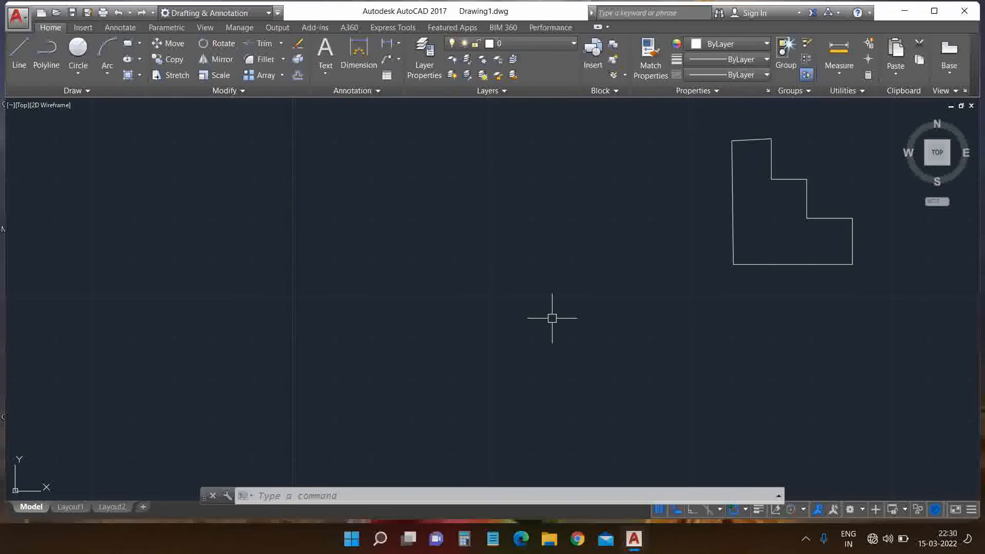
Start a line at the origin 0,0 and draw the base edge 60 units long at 0°.
{"action": "type", "text": "L"}
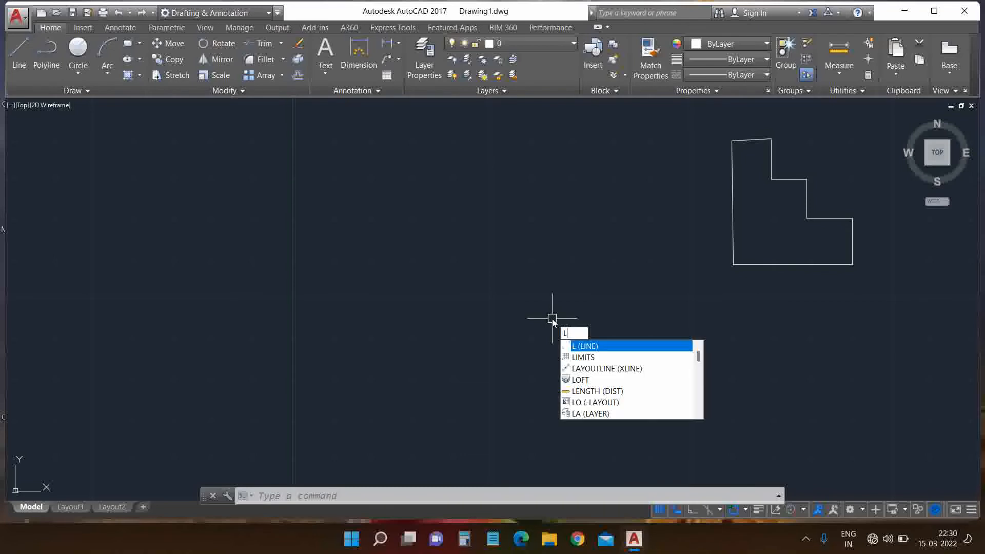
{"action": "left_click", "coordinate": [606, 351]}
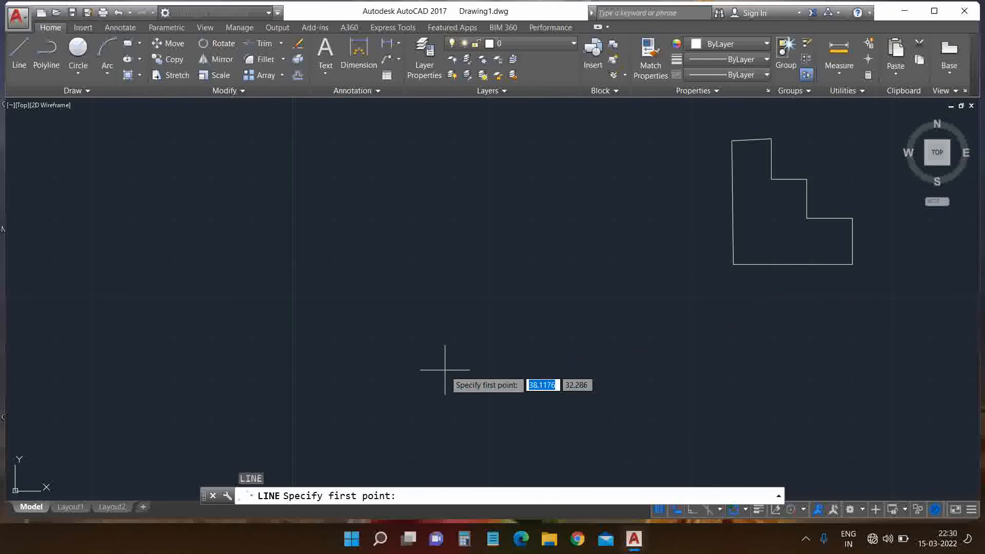
{"action": "type", "text": "0"}
{"action": "key", "text": "Tab"}
{"action": "type", "text": "0"}
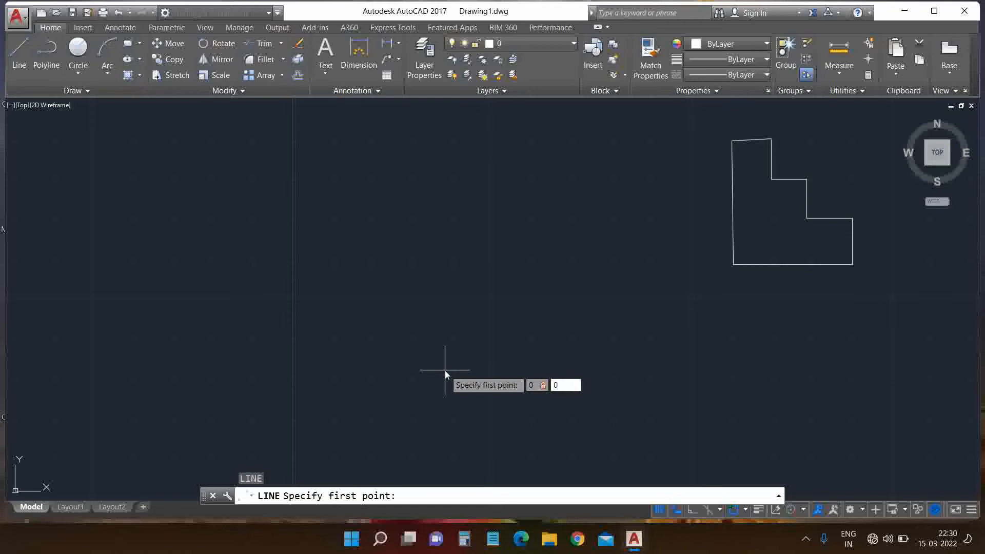
{"action": "key", "text": "Return"}
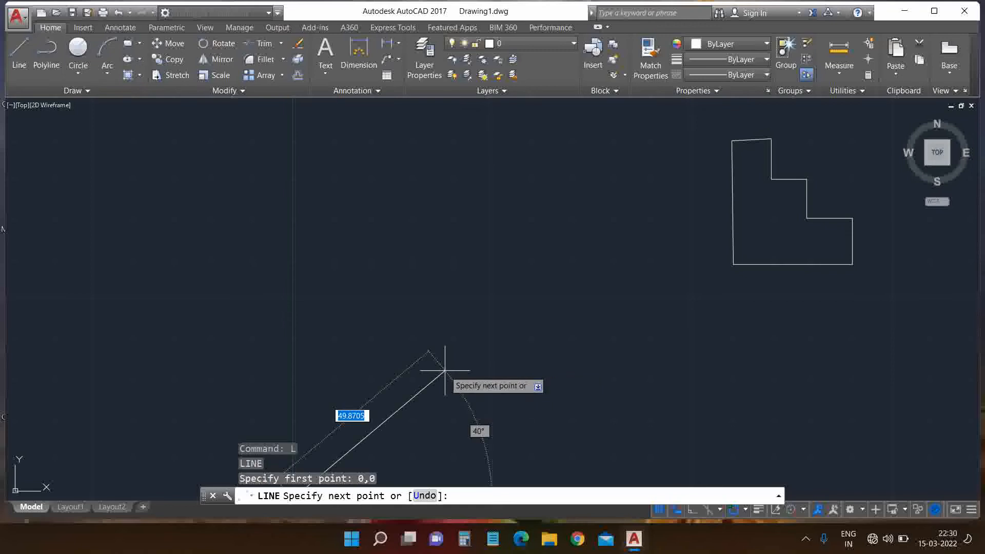
{"action": "scroll", "coordinate": [445, 369], "scroll_direction": "down", "scroll_amount": 2}
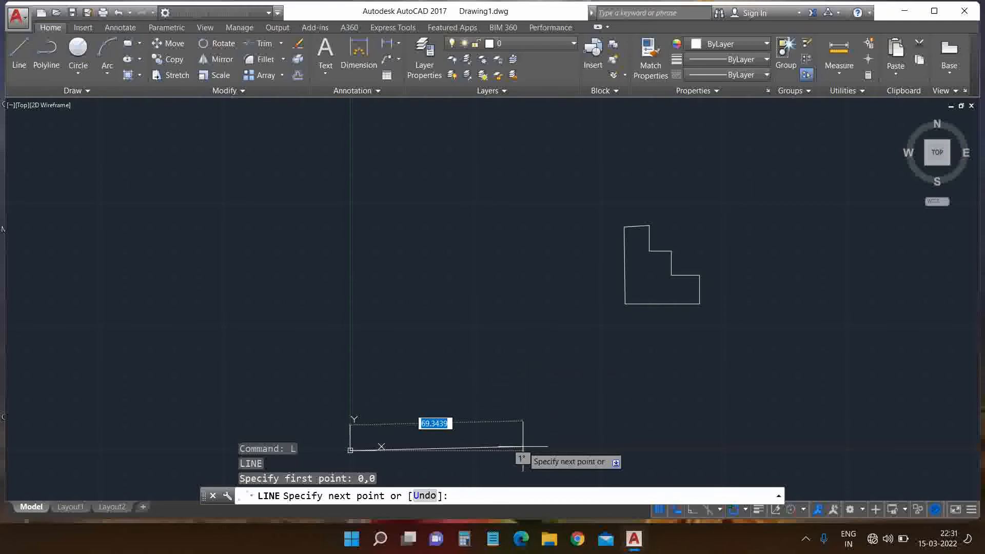
{"action": "type", "text": "@"}
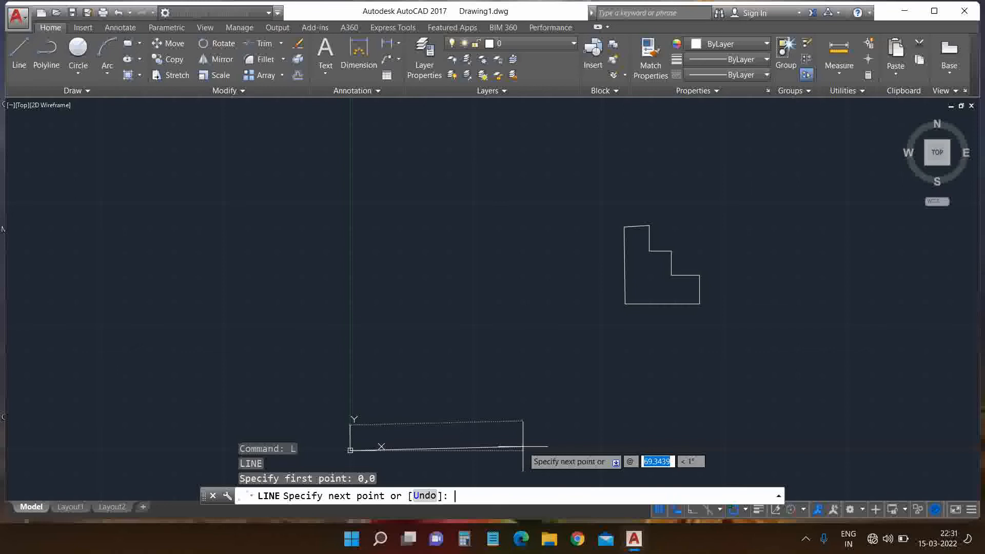
{"action": "type", "text": "60"}
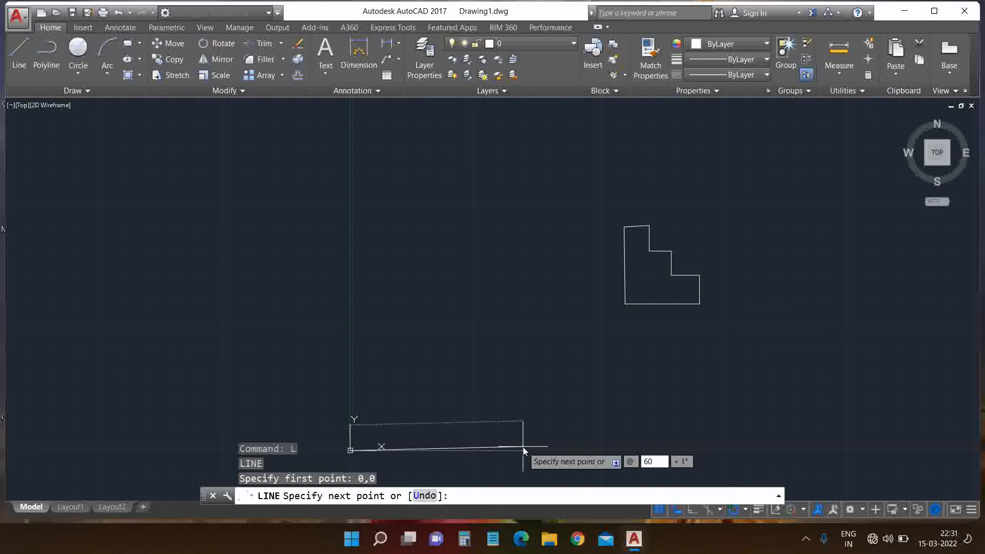
{"action": "key", "text": "Tab"}
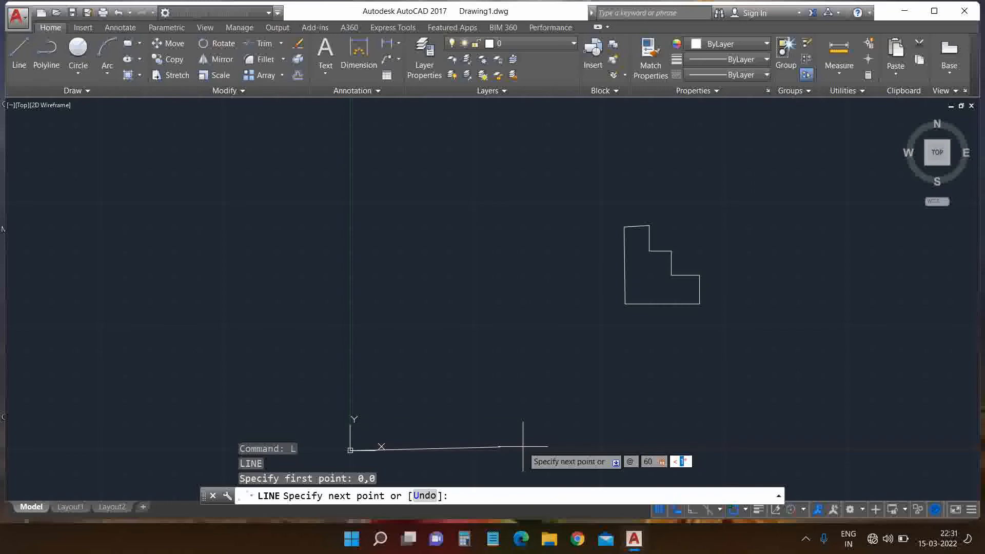
{"action": "type", "text": "0"}
{"action": "key", "text": "Return"}
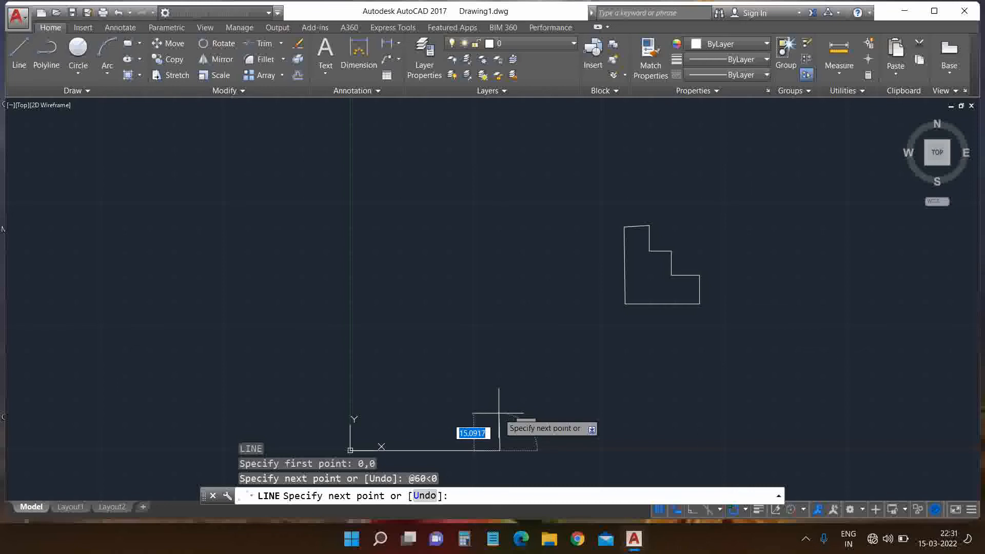
Draw the first riser from the base's end, 20 units long at 90°, using relative polar coordinates.
{"action": "type", "text": "@"}
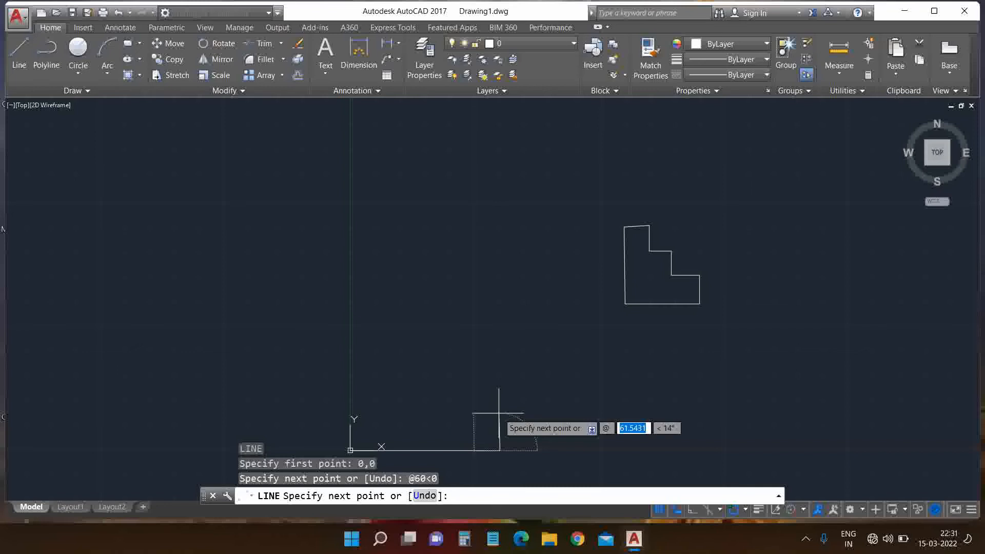
{"action": "type", "text": "20"}
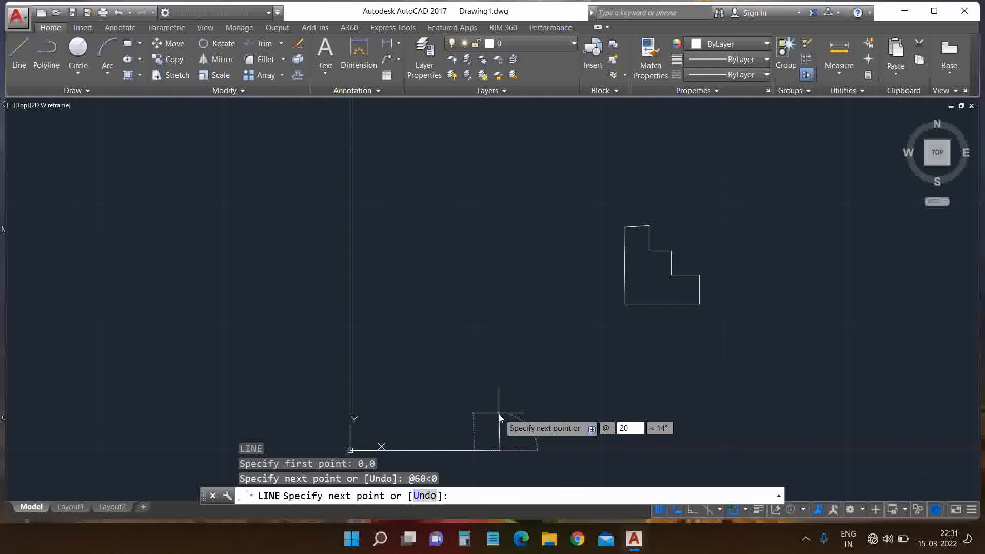
{"action": "key", "text": "Tab"}
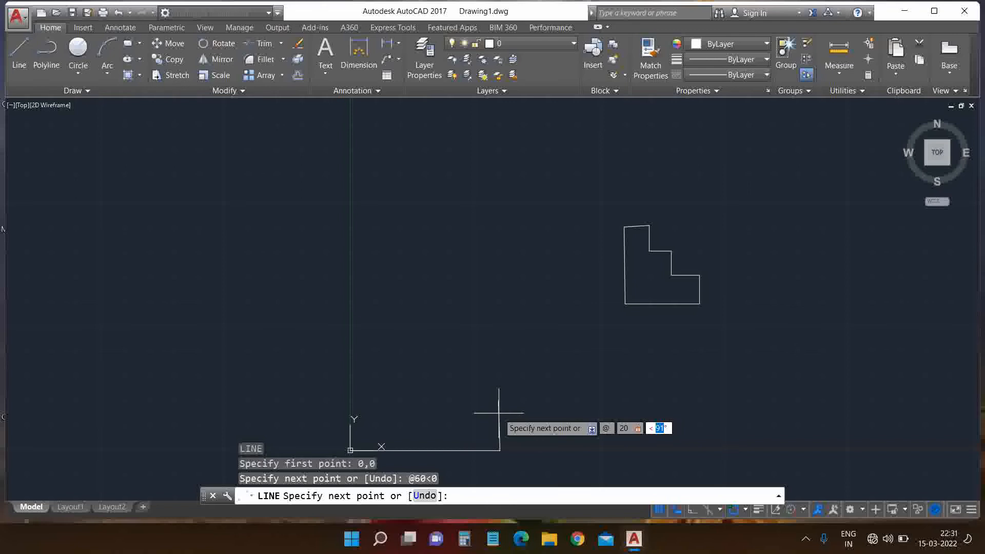
{"action": "type", "text": "90"}
{"action": "key", "text": "Return"}
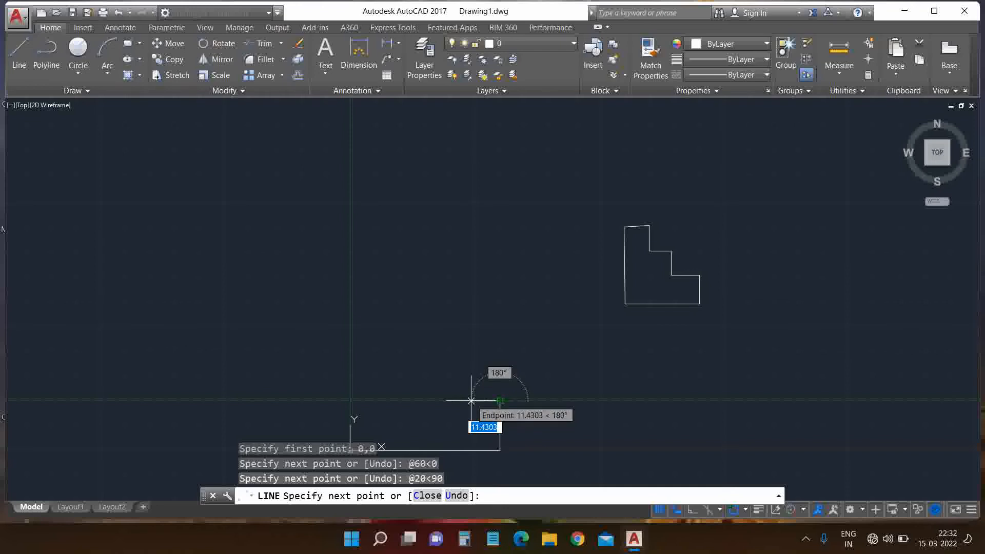
Draw the first tread from the top of the riser, 20 units long at 180°.
{"action": "type", "text": "@"}
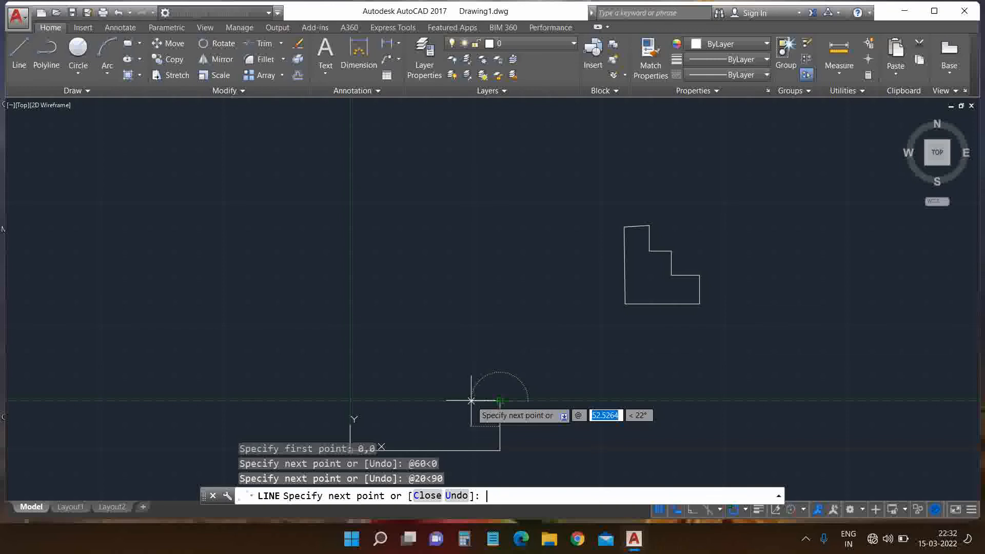
{"action": "type", "text": "20"}
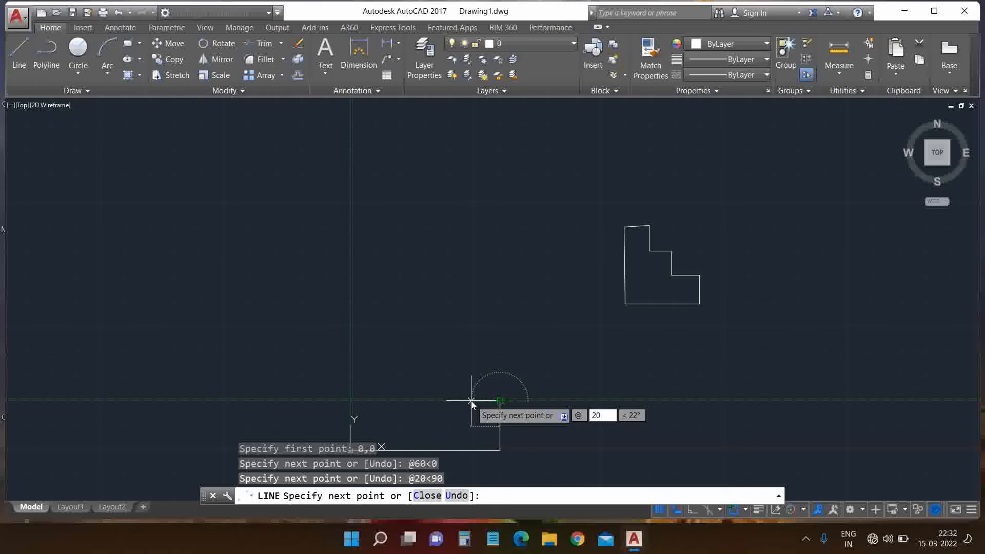
{"action": "key", "text": "Tab"}
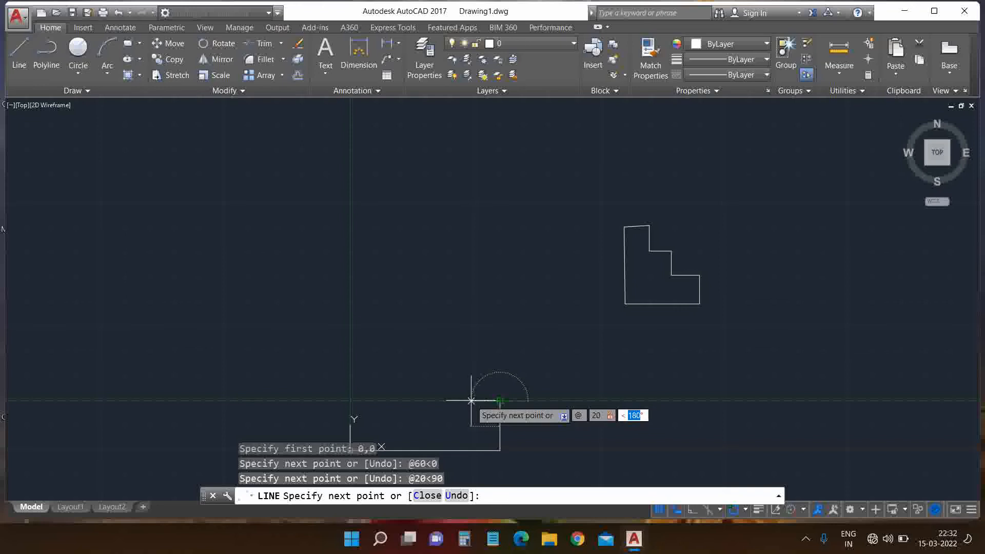
{"action": "type", "text": "180"}
{"action": "key", "text": "Return"}
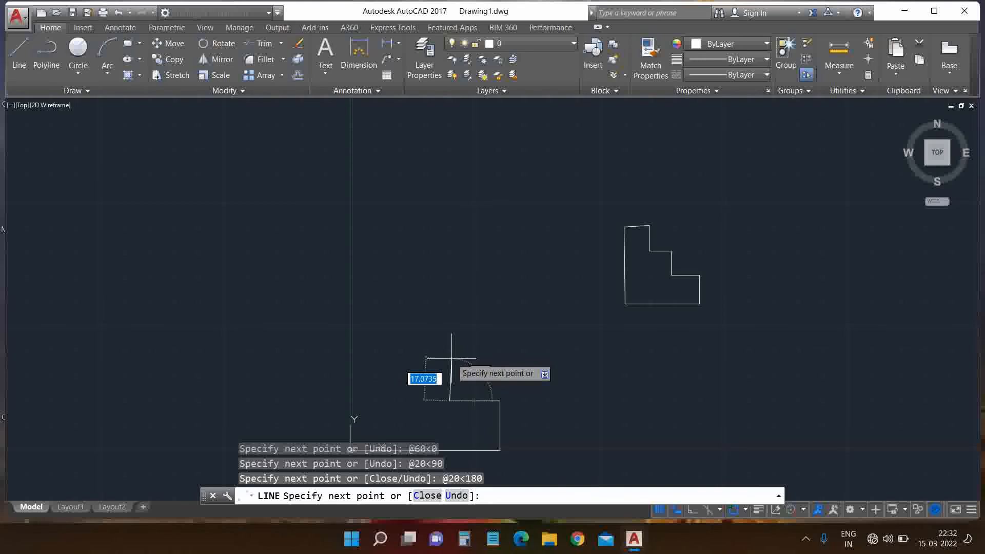
Draw the second riser from the end of the first tread, 20 units long at 90°.
{"action": "type", "text": "@"}
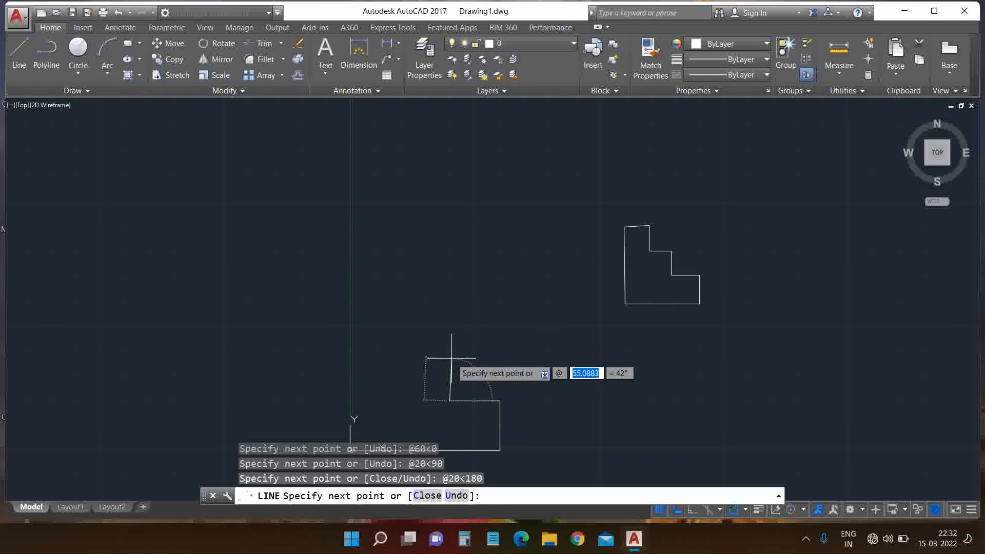
{"action": "type", "text": "20"}
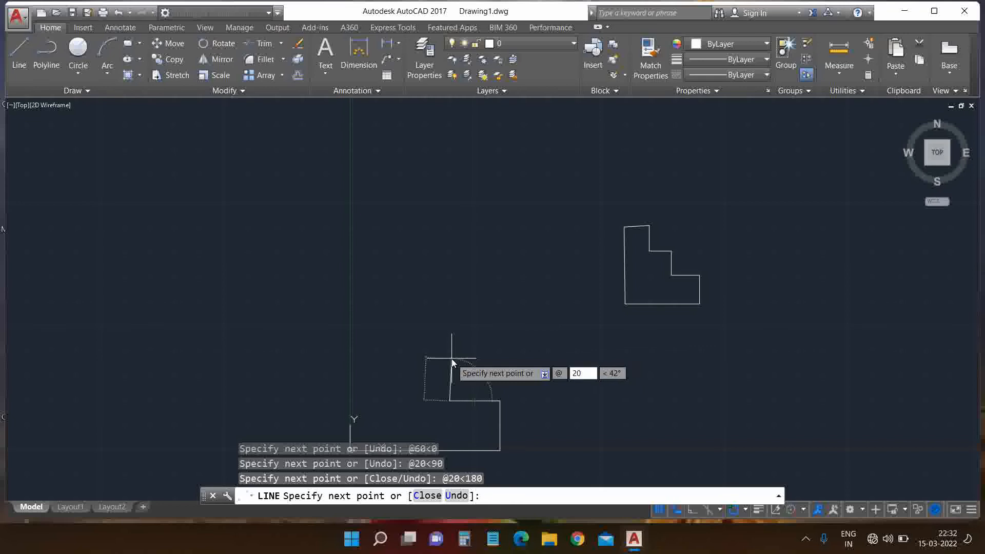
{"action": "key", "text": "Tab"}
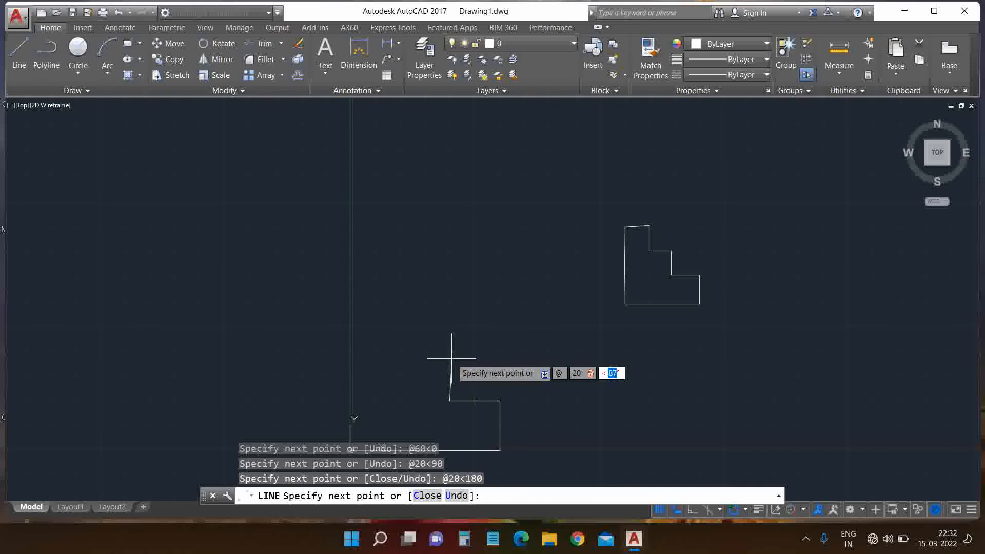
{"action": "type", "text": "90"}
{"action": "key", "text": "Return"}
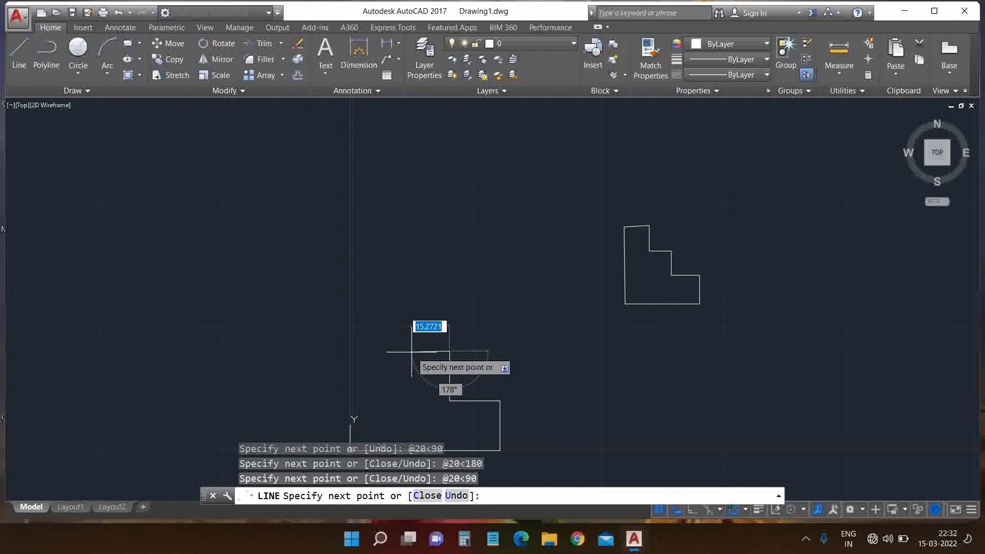
{"action": "type", "text": "@"}
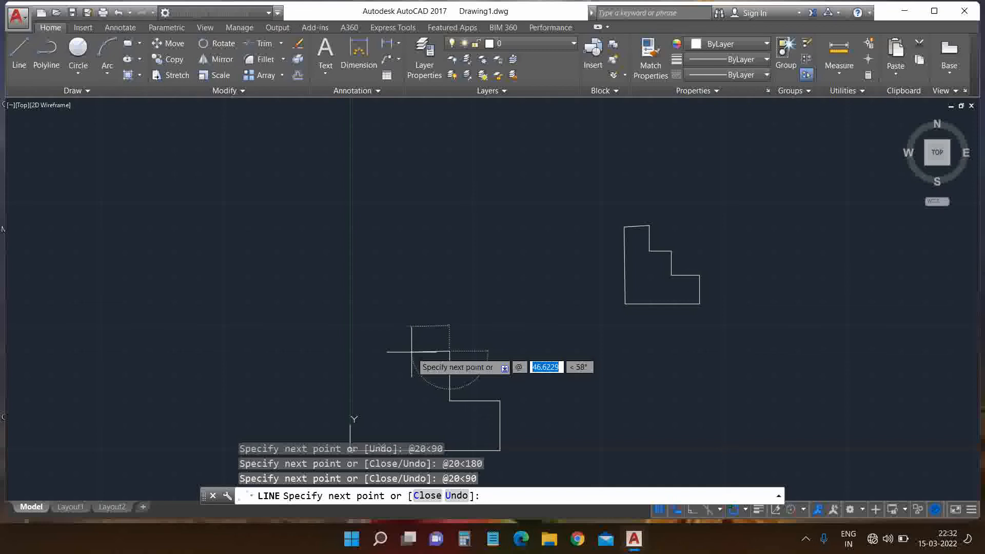
{"action": "type", "text": "20"}
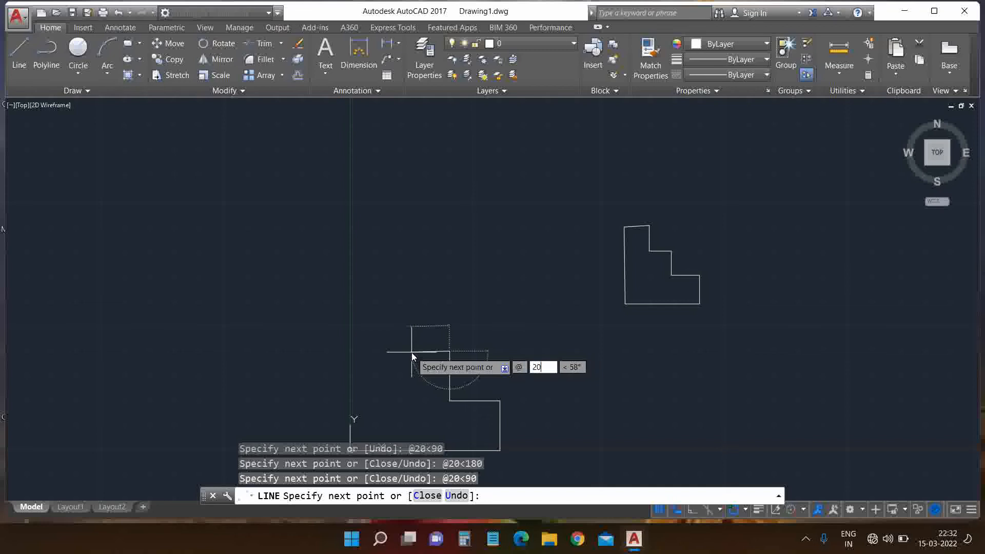
{"action": "key", "text": "Tab"}
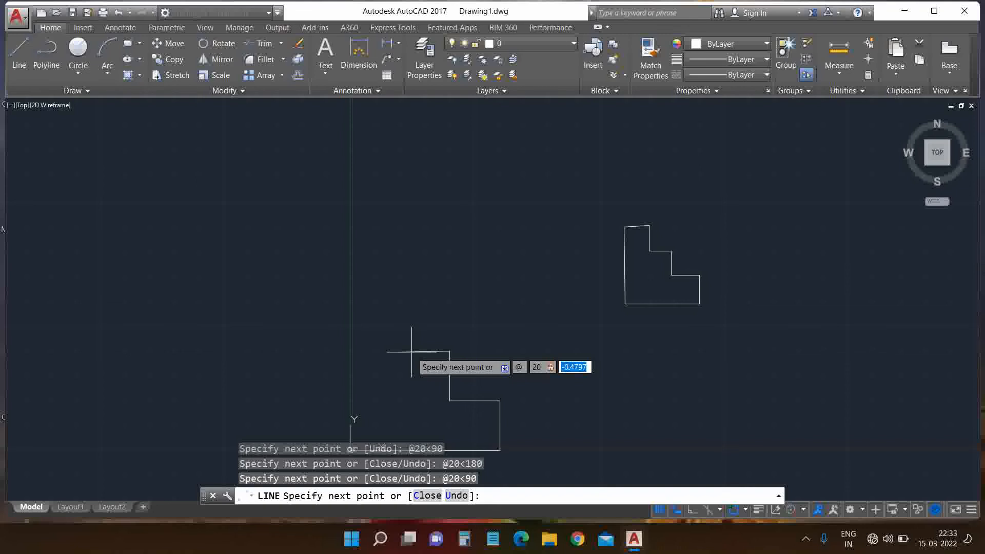
{"action": "type", "text": "180"}
{"action": "key", "text": "Return"}
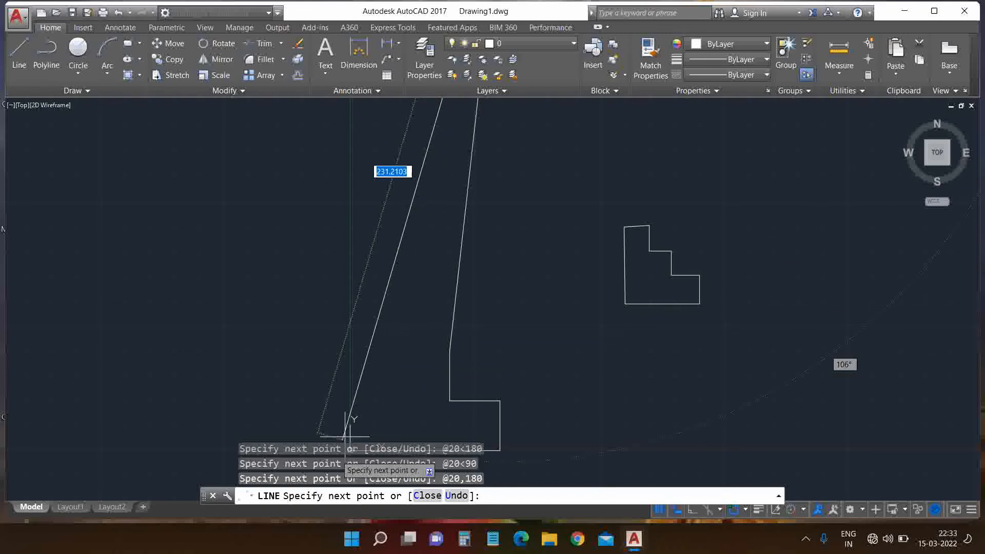
{"action": "scroll", "coordinate": [380, 402], "scroll_direction": "down", "scroll_amount": 2}
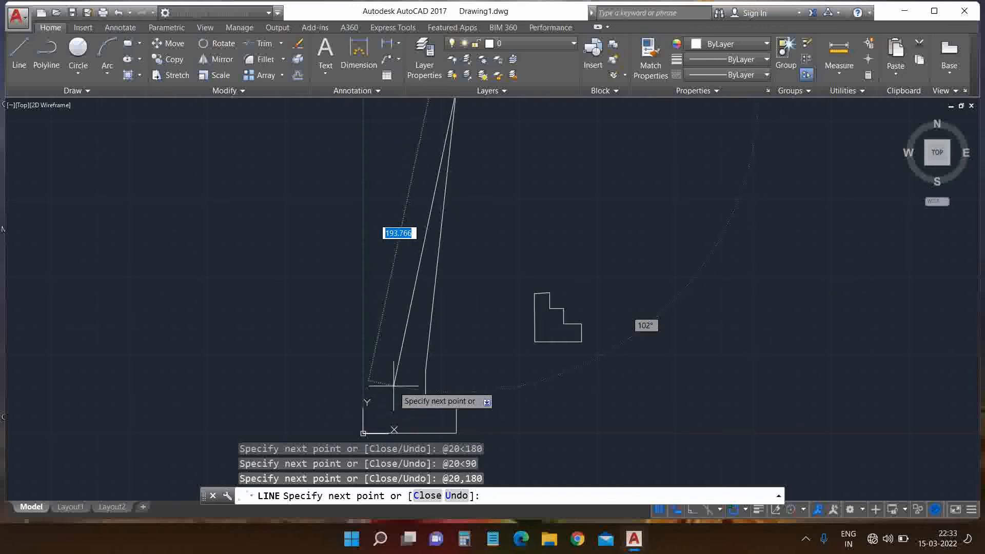
{"action": "key", "text": "ctrl+z"}
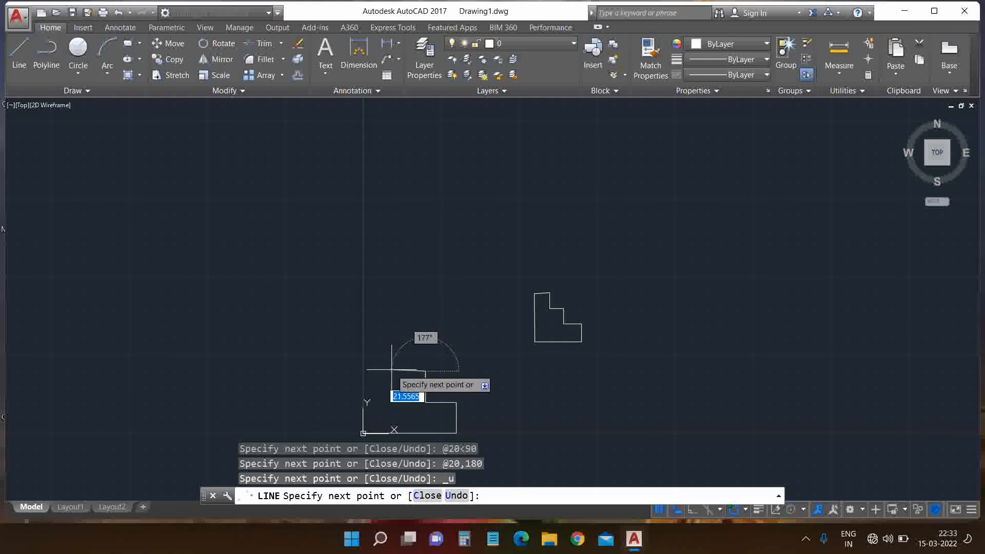
Draw the second tread from the top of the second riser, 20 units long at 180°.
{"action": "type", "text": "@"}
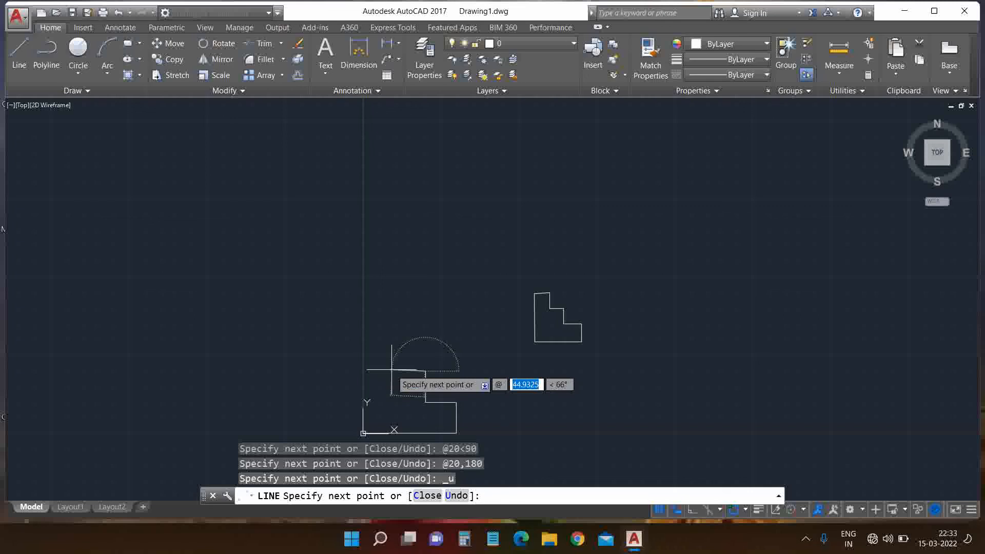
{"action": "type", "text": "20"}
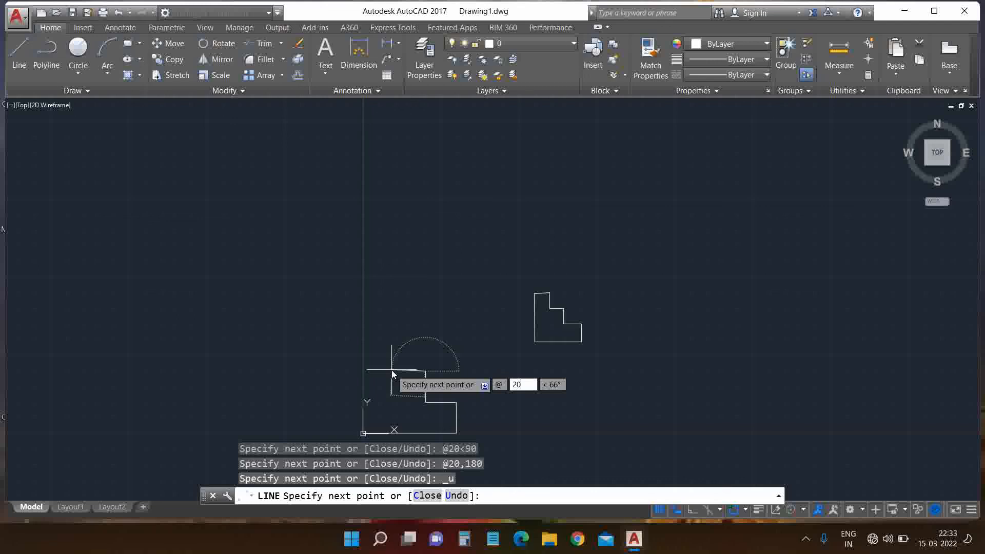
{"action": "key", "text": "Tab"}
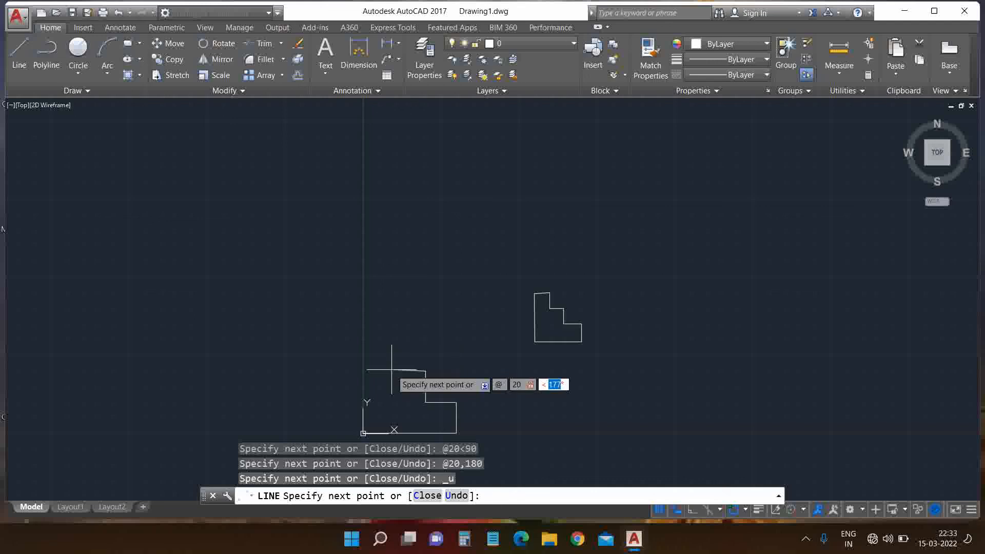
{"action": "type", "text": "180"}
{"action": "key", "text": "Return"}
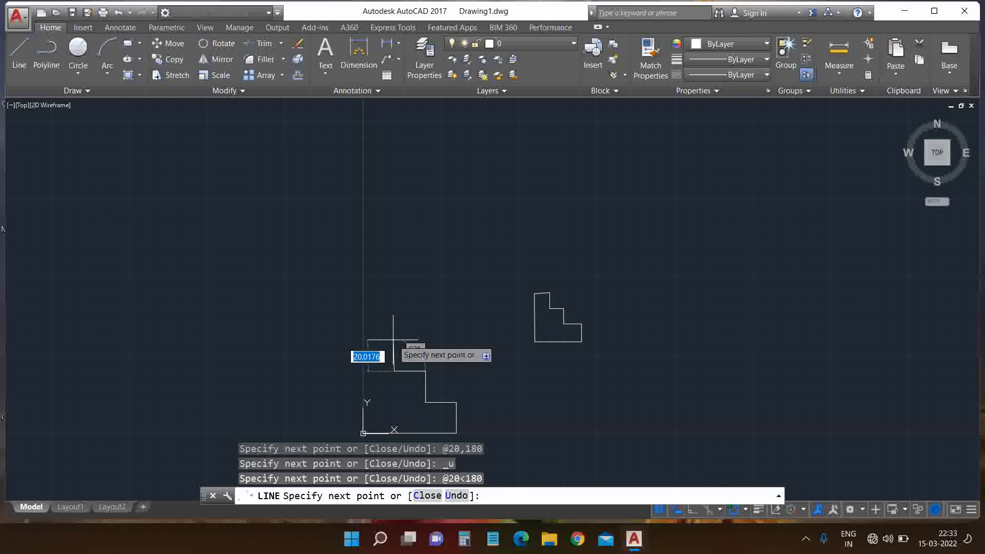
Draw the third riser from the end of the second tread, 20 units long at 90°.
{"action": "type", "text": "@"}
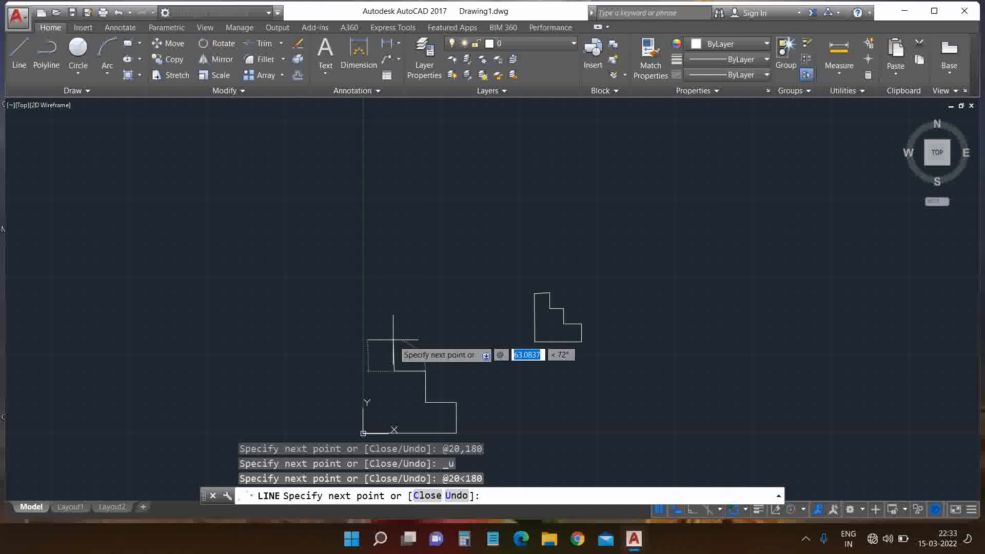
{"action": "type", "text": "20"}
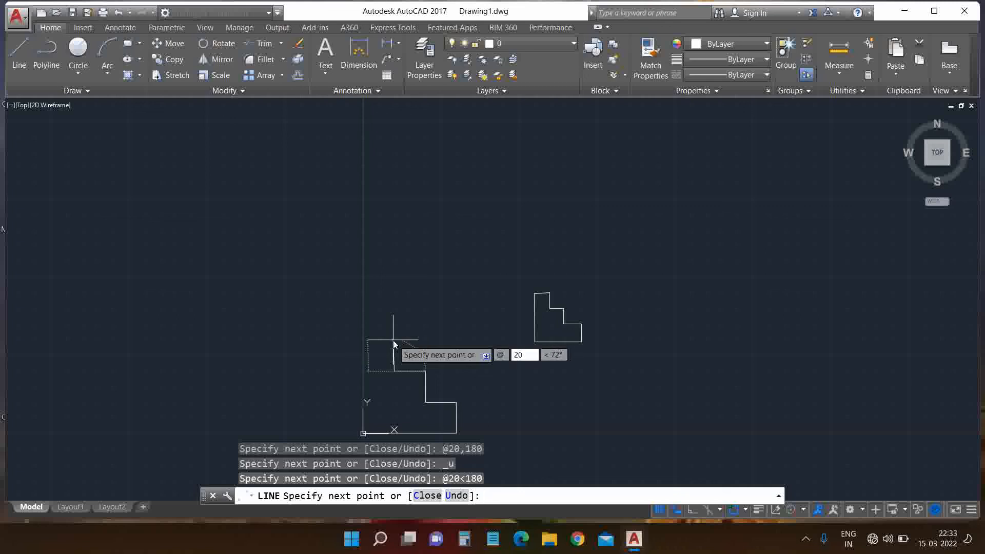
{"action": "key", "text": "Tab"}
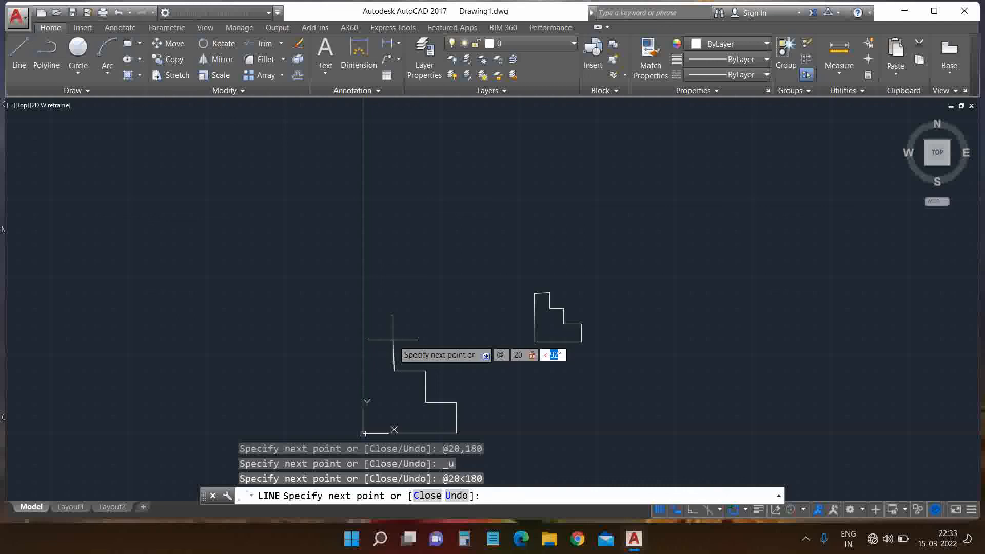
{"action": "type", "text": "90"}
{"action": "key", "text": "Return"}
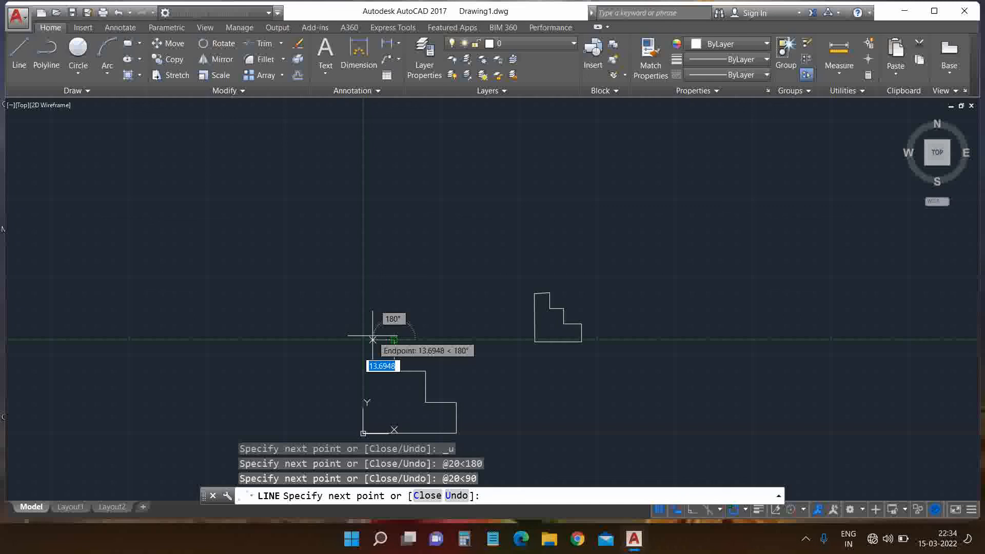
Draw the staircase's top edge from the top of the third riser, 20 units long at 180°.
{"action": "type", "text": "@"}
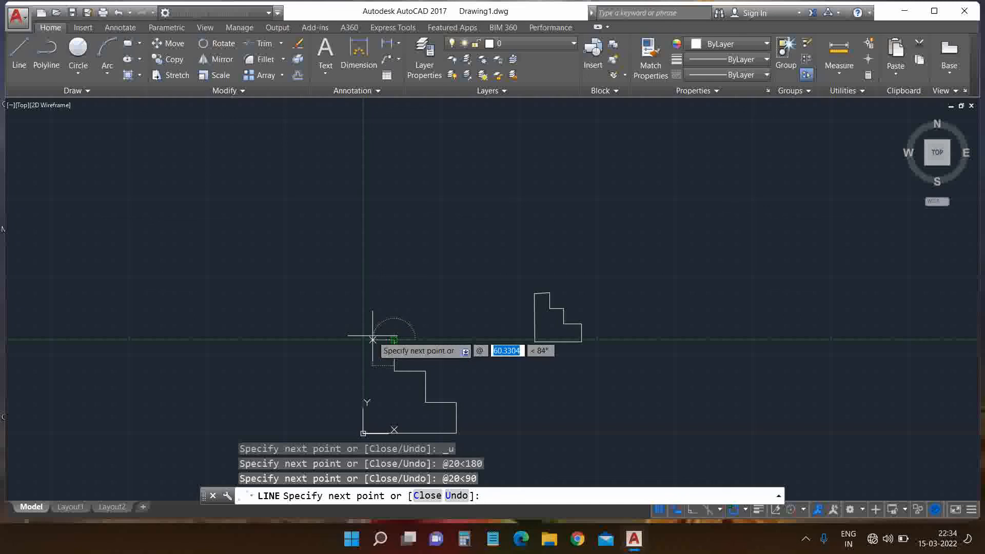
{"action": "type", "text": "20"}
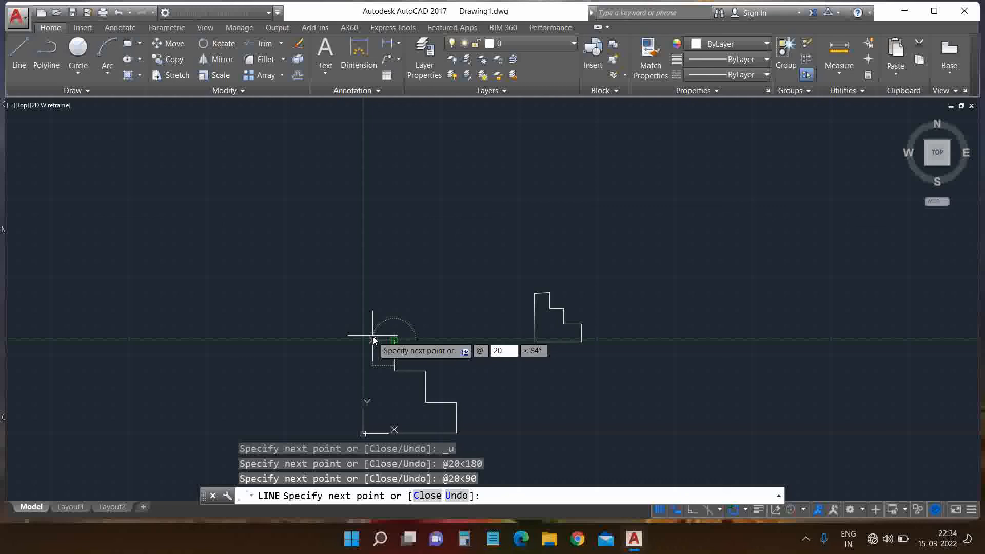
{"action": "key", "text": "Tab"}
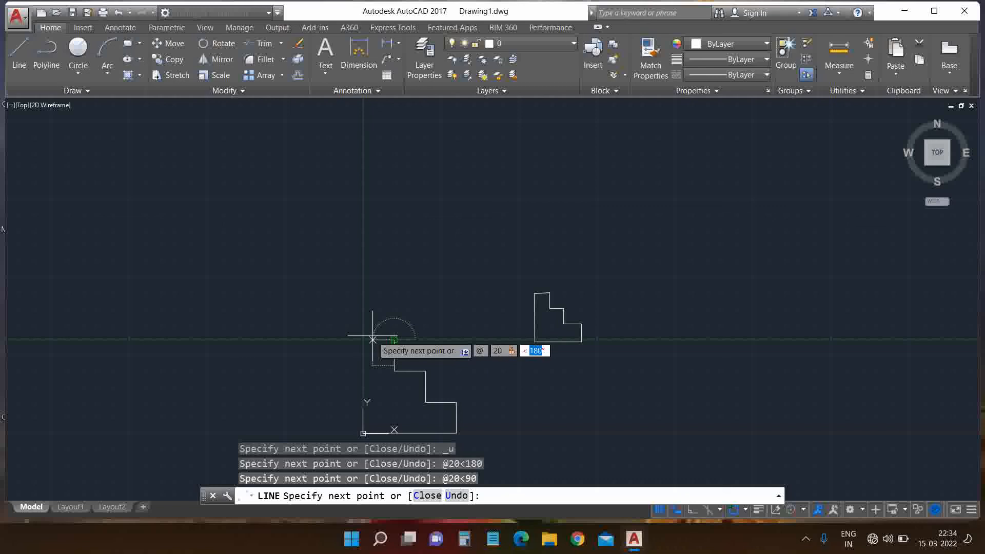
{"action": "type", "text": "180"}
{"action": "key", "text": "Return"}
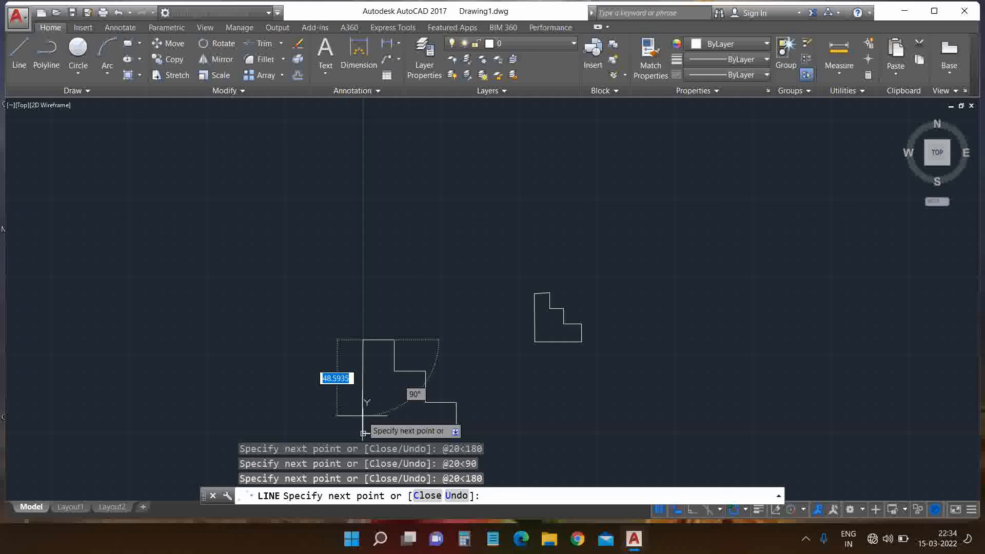
Draw the vertical back edge down to the origin, 60 units long at 270°, and end the Line command.
{"action": "type", "text": "2"}
{"action": "key", "text": "BackSpace"}
{"action": "type", "text": "@"}
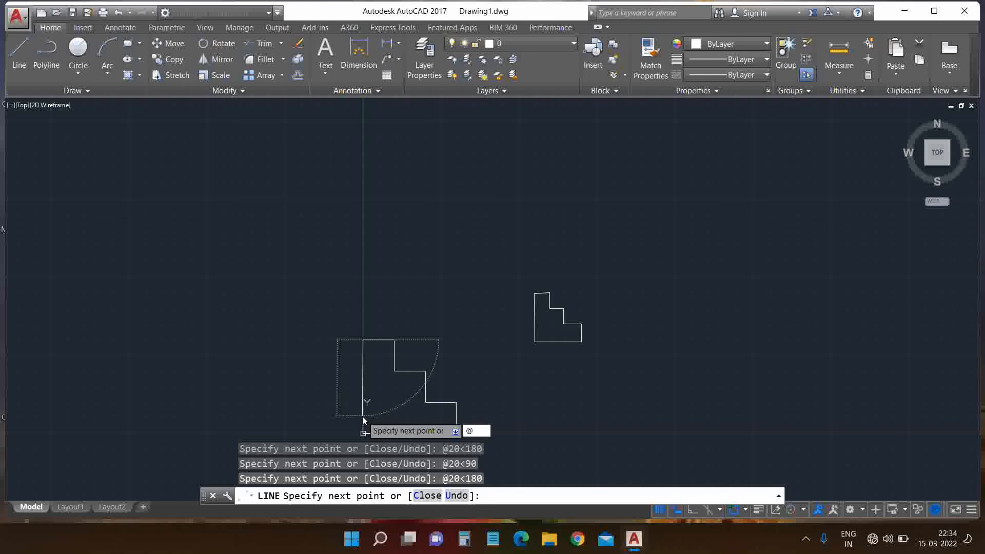
{"action": "type", "text": "60< "}
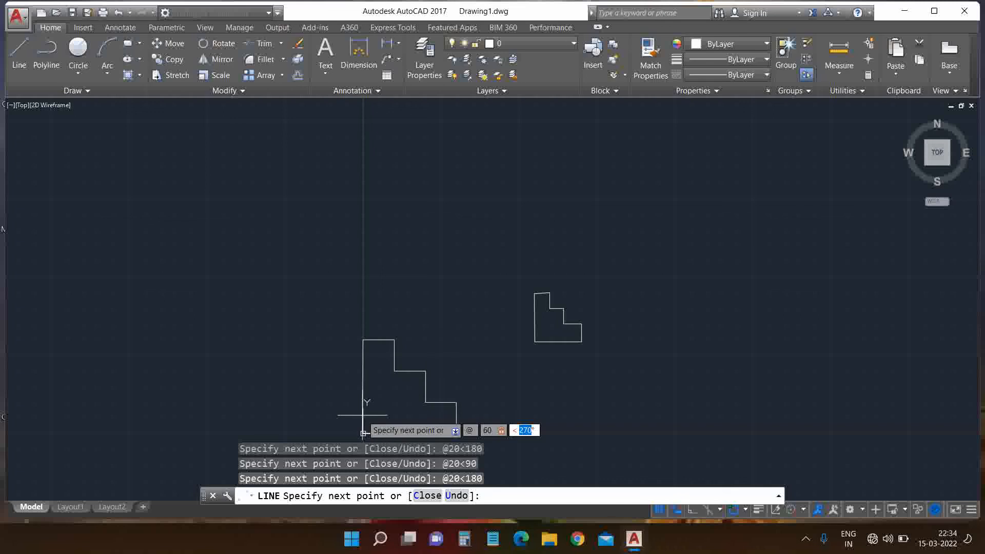
{"action": "type", "text": "270"}
{"action": "key", "text": "Return"}
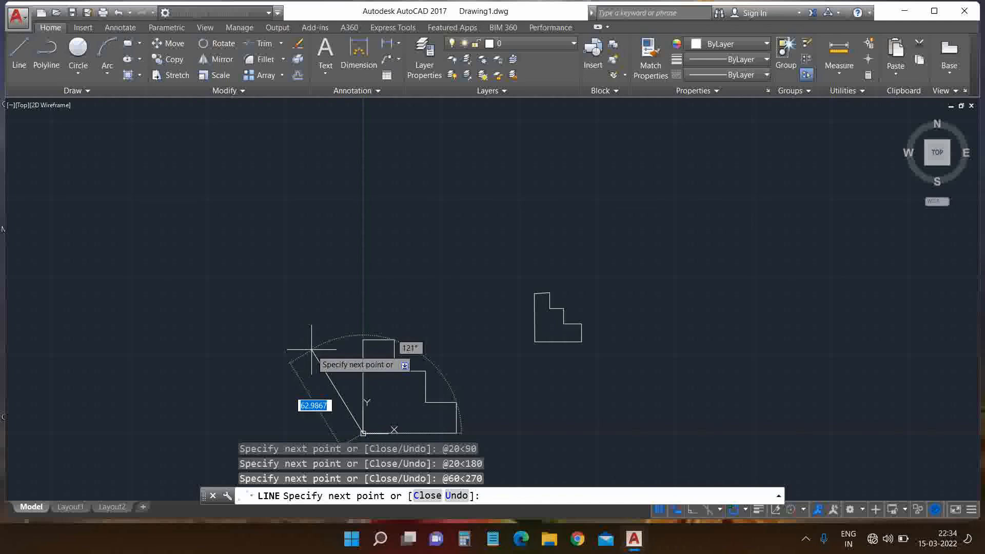
{"action": "key", "text": "Escape"}
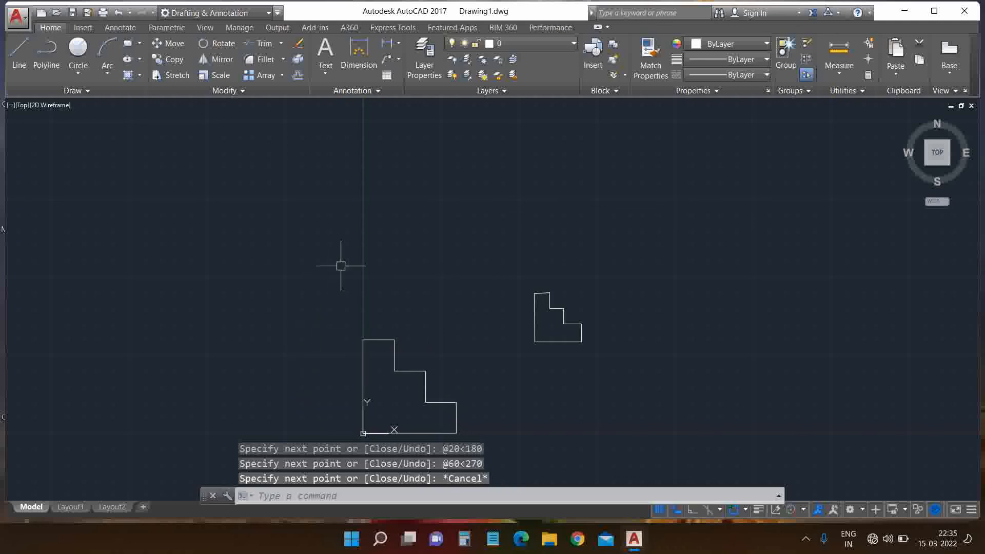
{"action": "scroll", "coordinate": [491, 275], "scroll_direction": "down", "scroll_amount": 2}
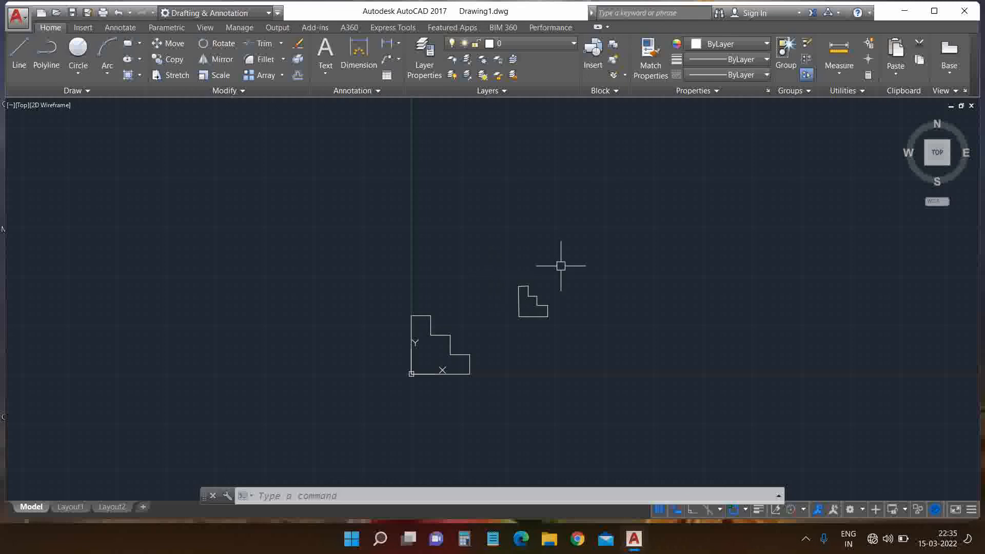
{"action": "left_click", "coordinate": [806, 541]}
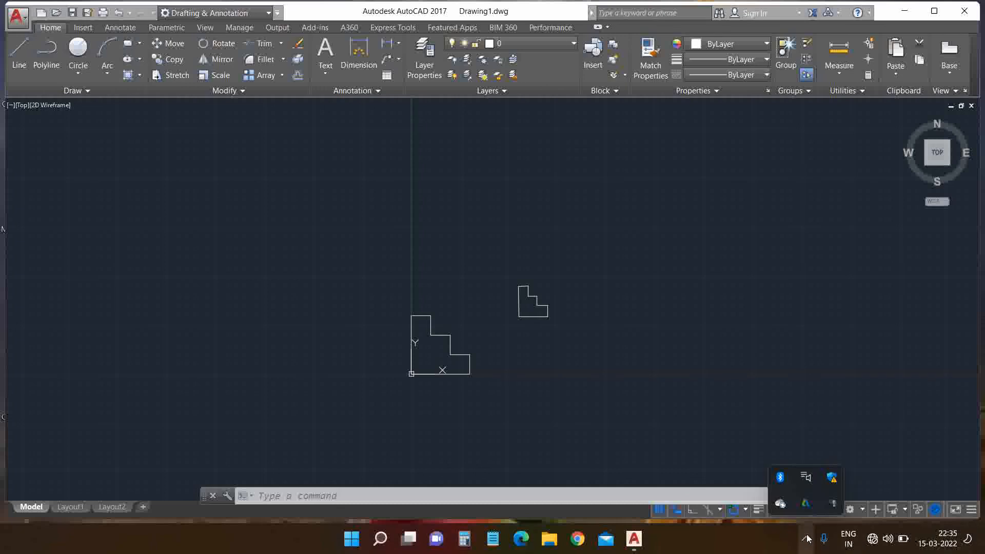